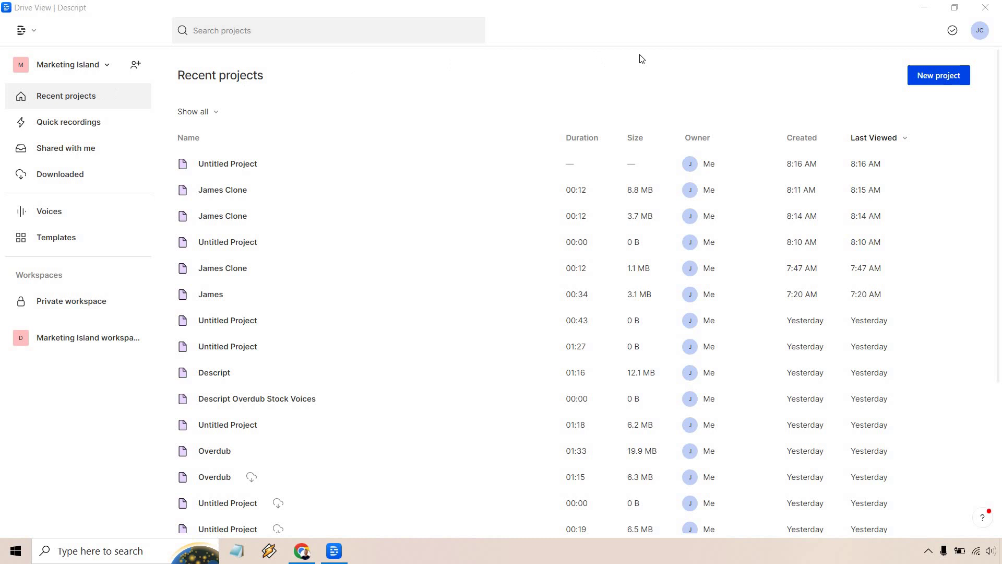
# Create a new project titled 'Speech To Text' and transcribe Descript Explained.mp4
pyautogui.click(939, 76)
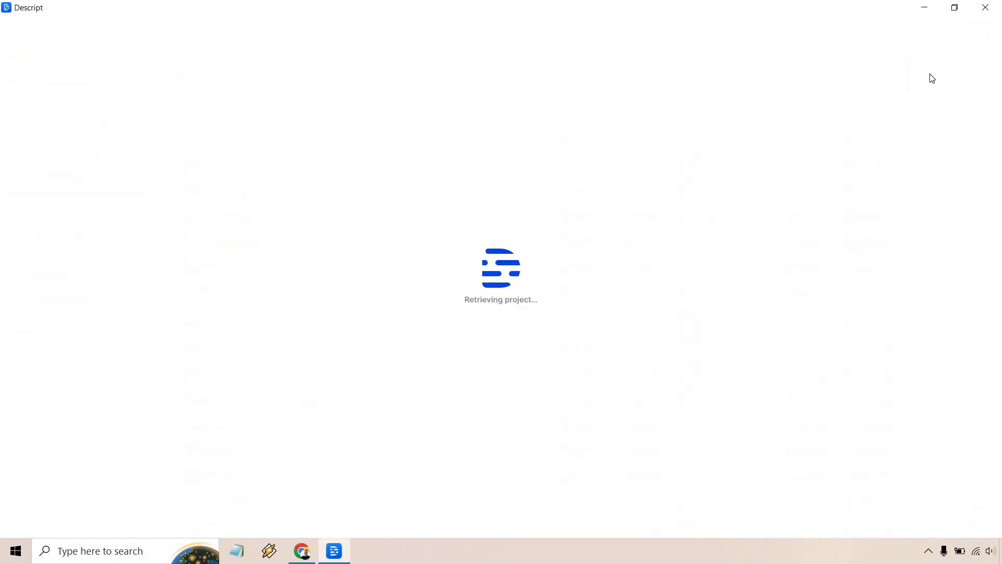
pyautogui.write('Spee')
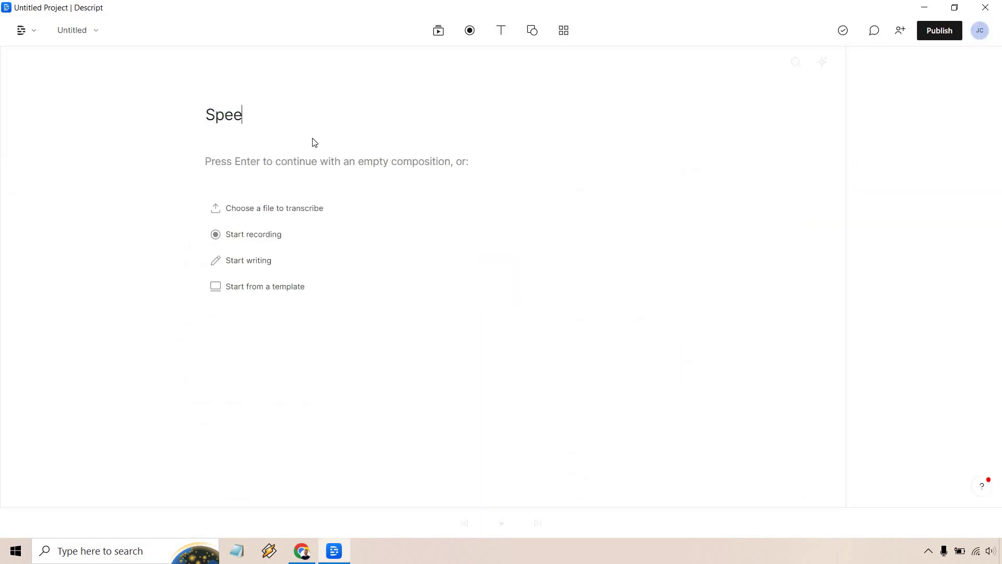
pyautogui.write('ch To Text')
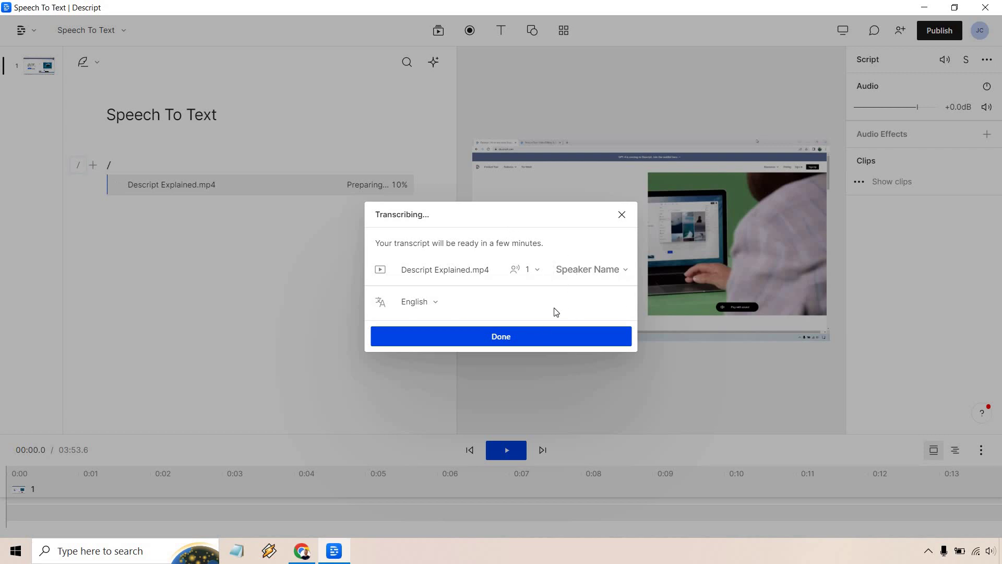
# Close the Transcribing notice with Done to show the finished 3:53 video transcript
pyautogui.click(524, 342)
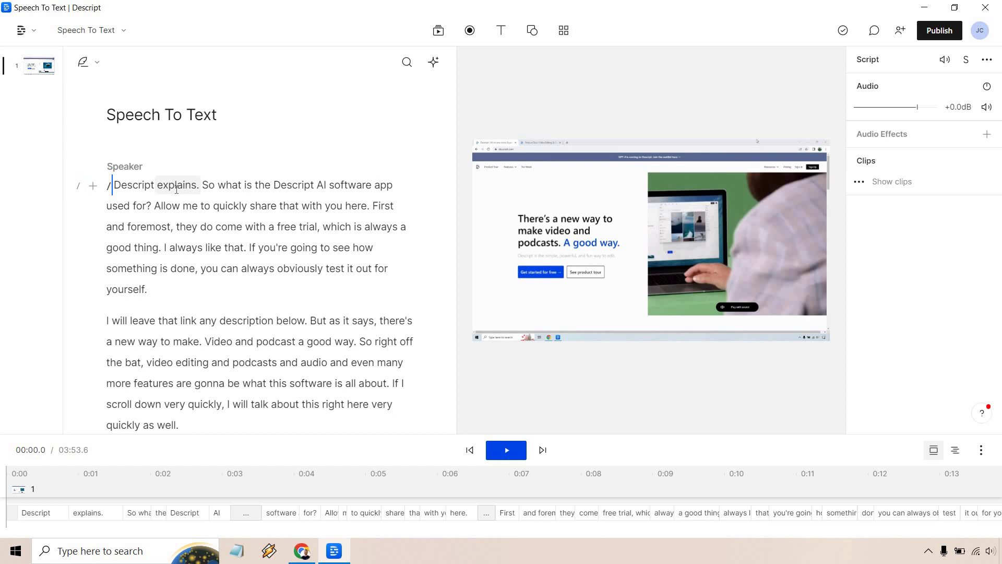
pyautogui.scroll(-5, 267, 222)
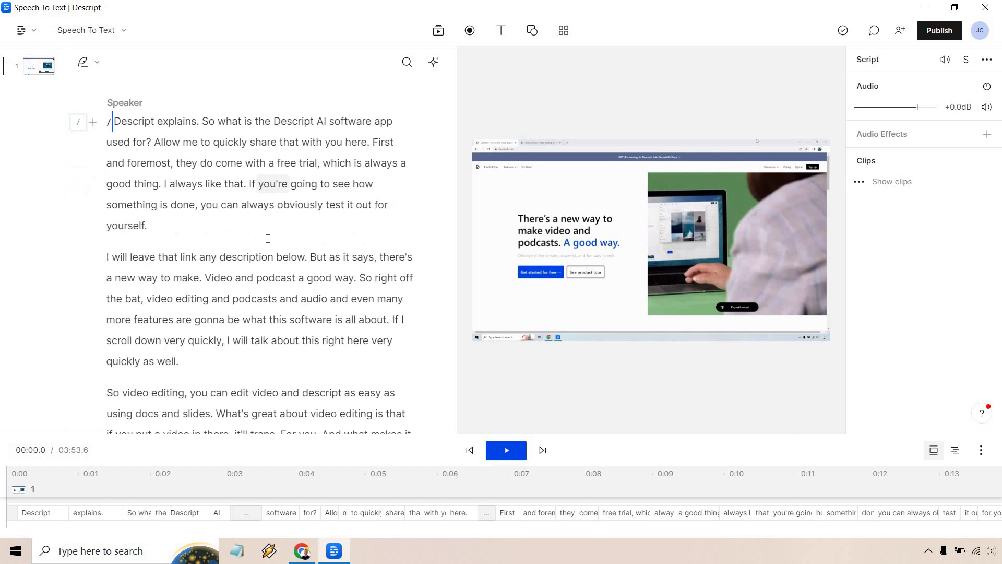
pyautogui.scroll(-10, 266, 221)
pyautogui.scroll(-10, 266, 222)
pyautogui.scroll(-8, 266, 222)
pyautogui.scroll(-8, 266, 222)
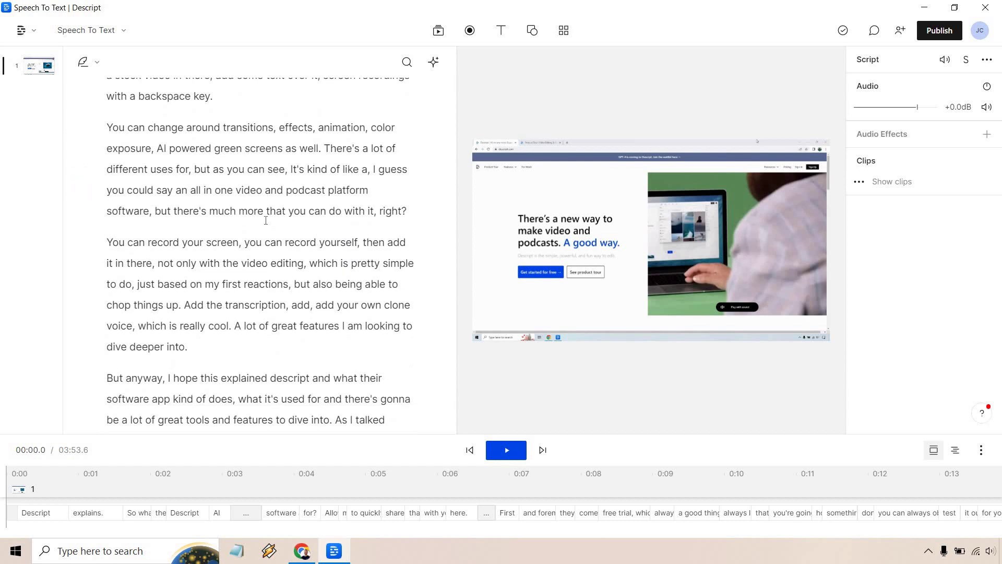
pyautogui.scroll(-5, 266, 222)
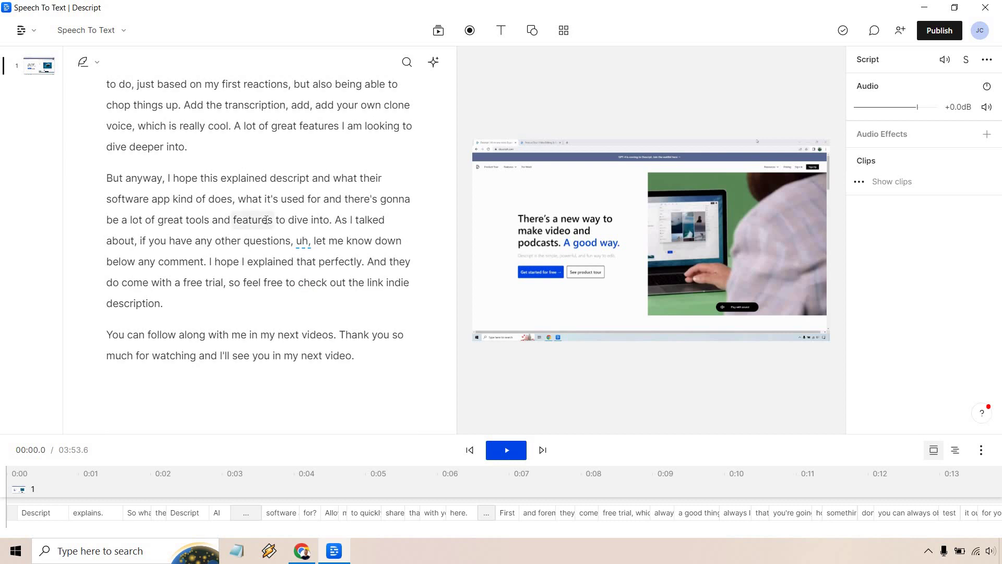
pyautogui.scroll(10, 267, 228)
pyautogui.scroll(8, 267, 227)
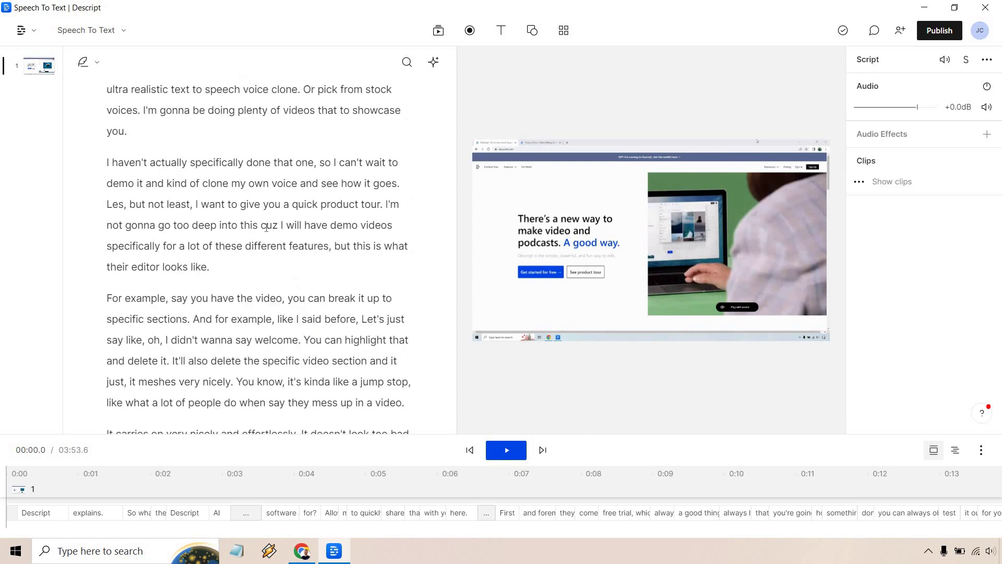
pyautogui.scroll(8, 266, 227)
pyautogui.scroll(6, 266, 227)
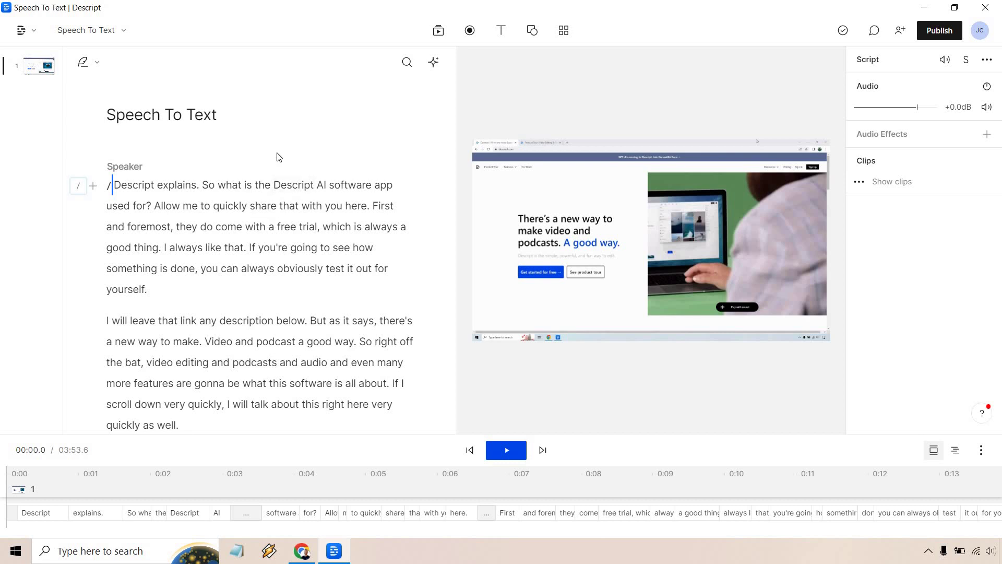